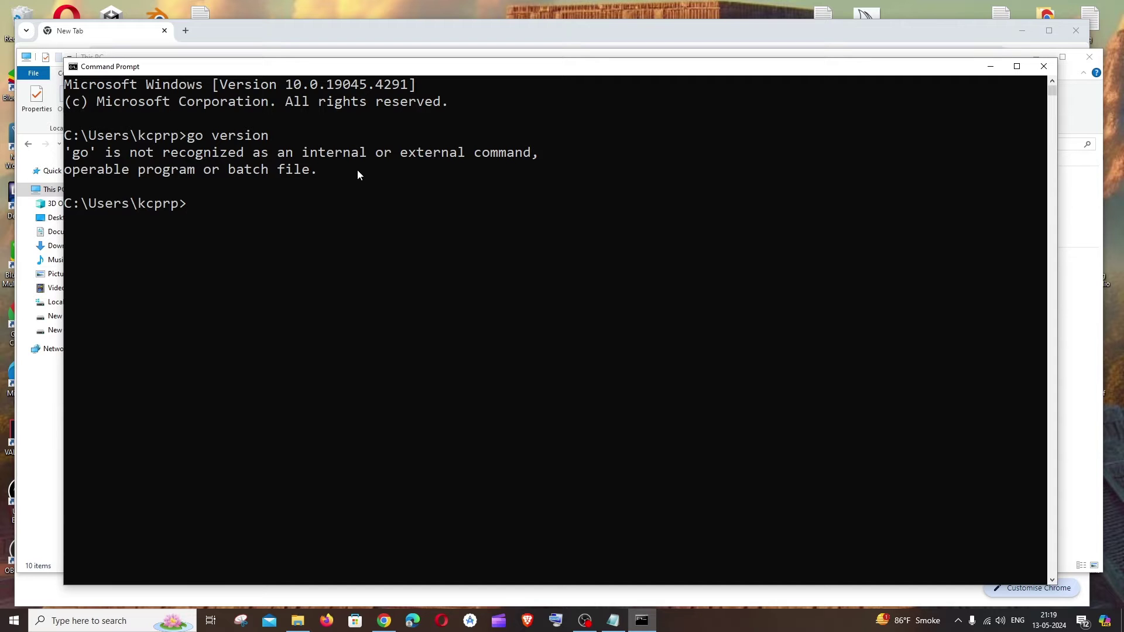
- Open Environment Variables via the 'Edit the system environment variables' search result and move it right
click(123, 621)
text(en)
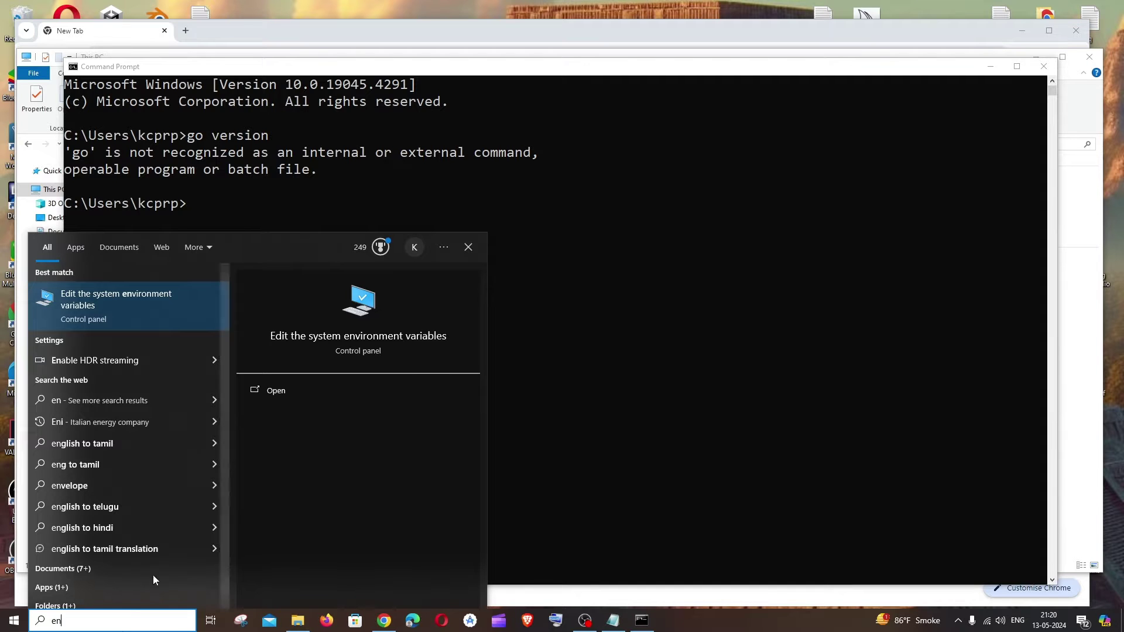
key(Return)
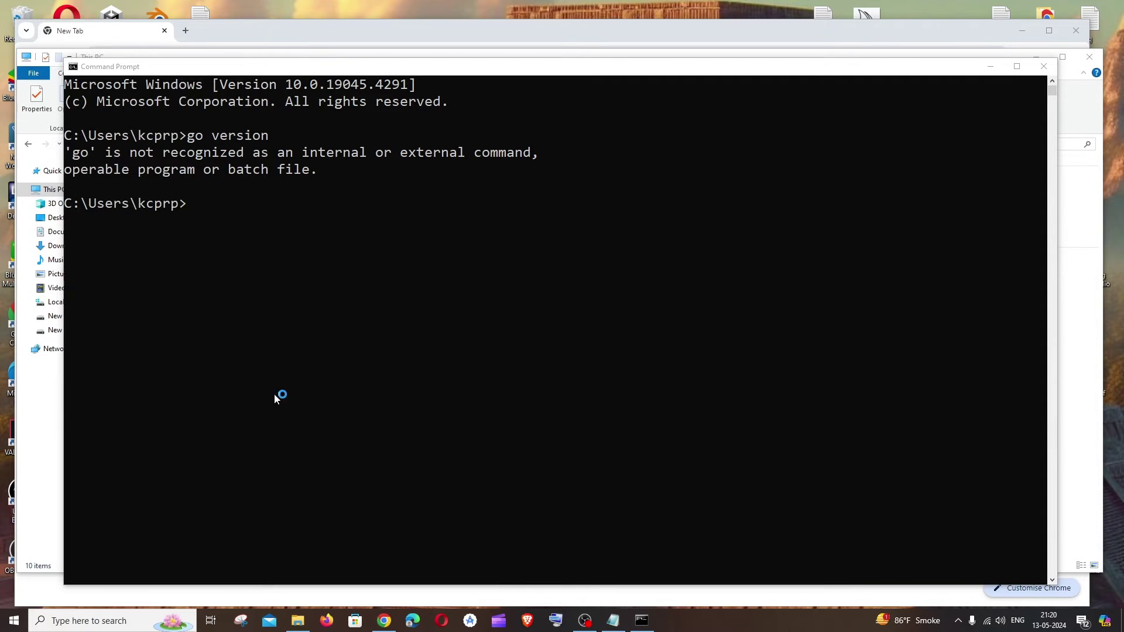
click(204, 245)
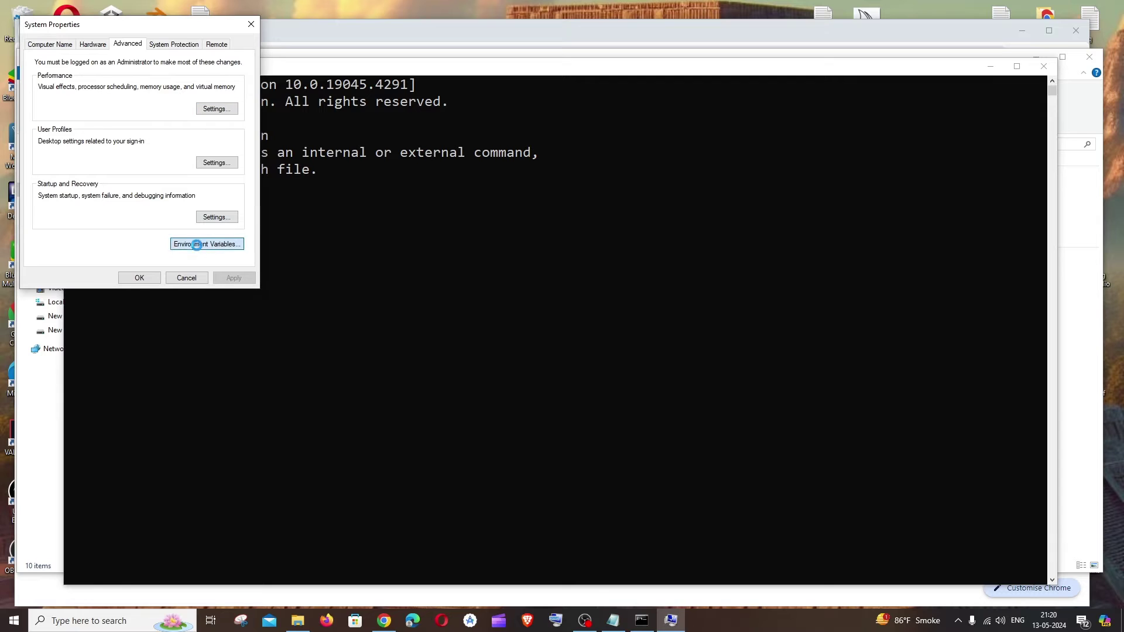
drag(503, 146, 600, 161)
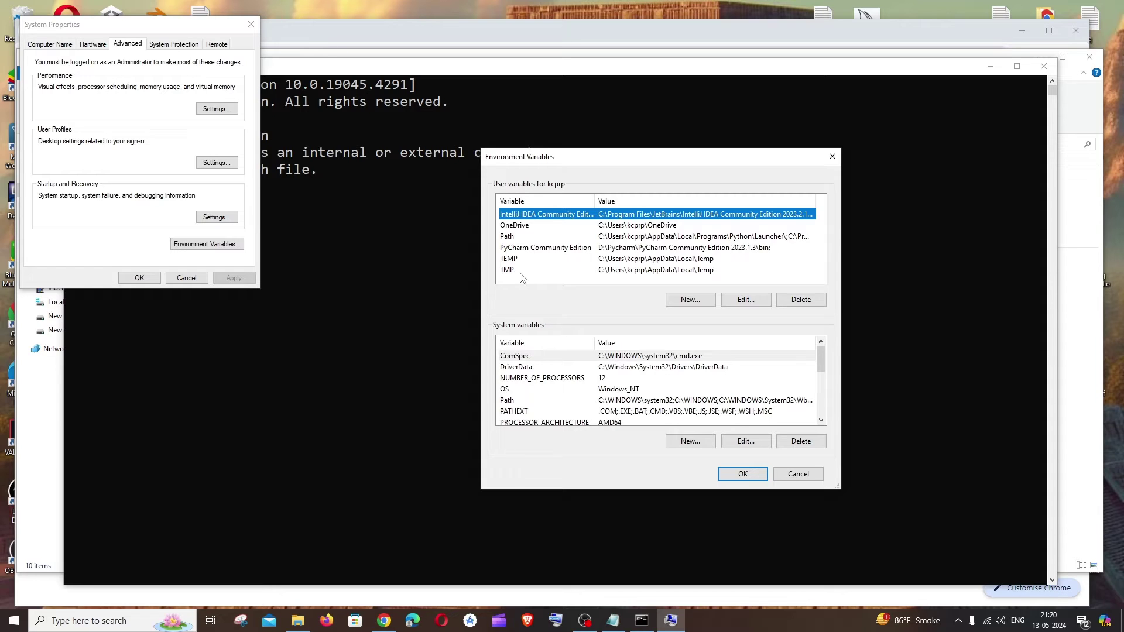
- Start a new user variable and paste GOPATH from the Notepad notes as its name
click(690, 299)
click(614, 621)
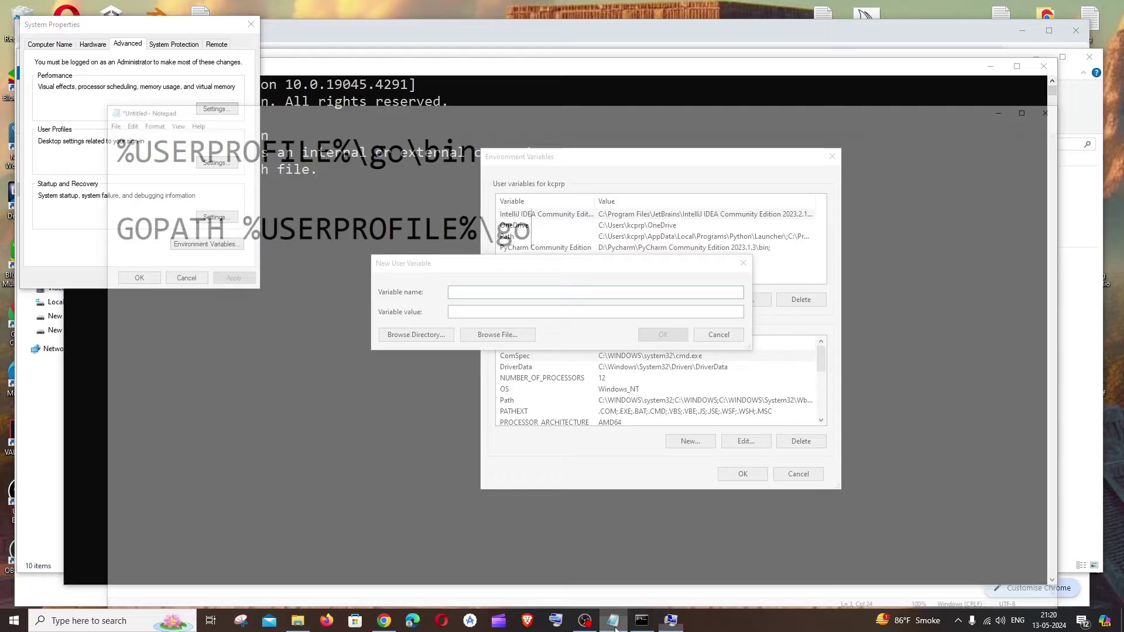
drag(159, 160, 31, 160)
key(ctrl+c)
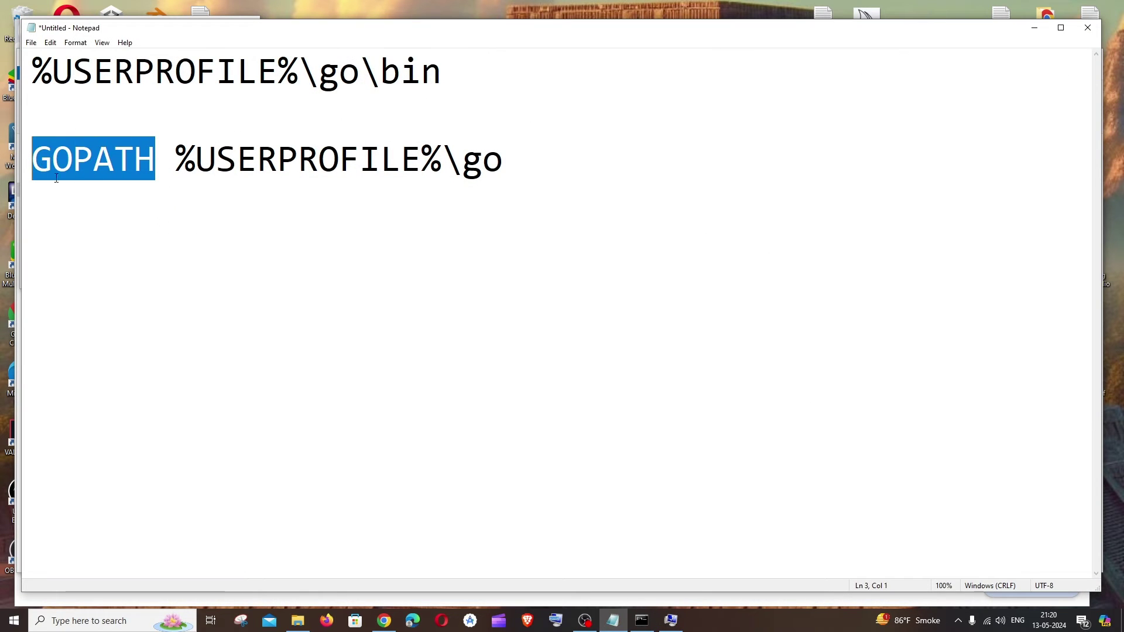
key(ctrl+plus)
key(ctrl+plus)
key(ctrl+plus)
key(ctrl+plus)
key(ctrl+plus)
key(ctrl+plus)
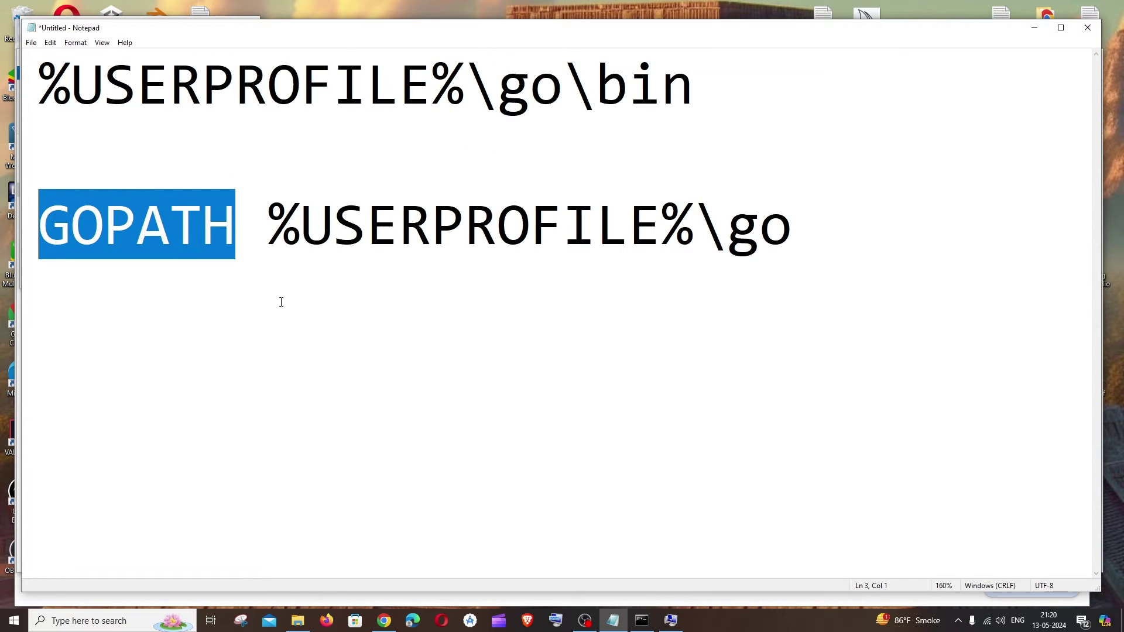
click(1037, 29)
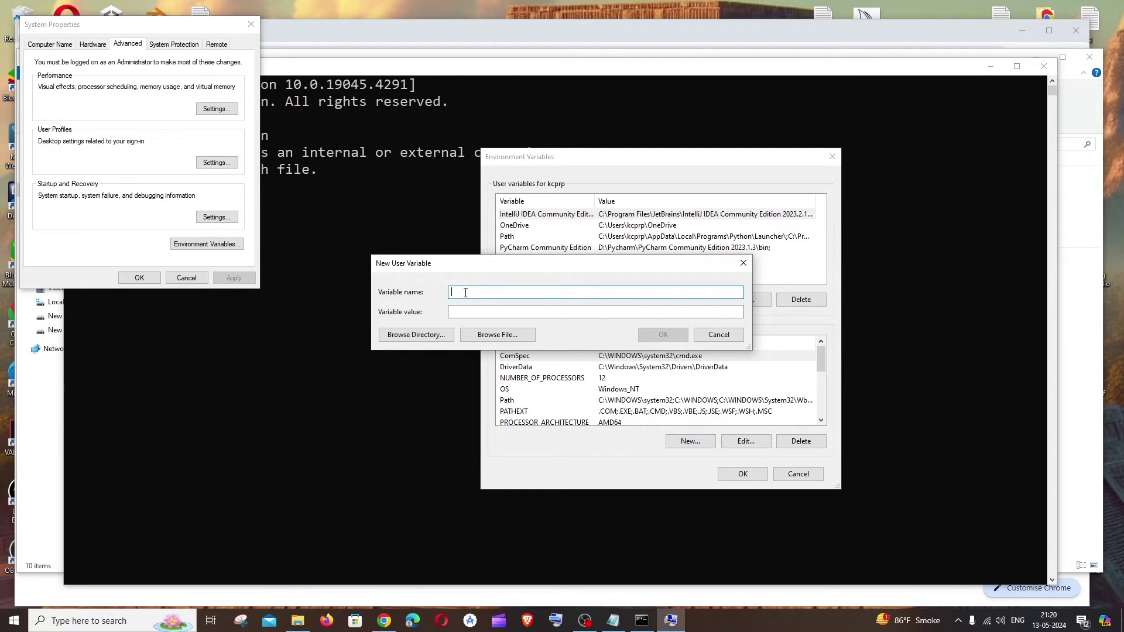
key(ctrl+v)
- Copy %USERPROFILE%\go from the notes, paste it as the value, and confirm the variable
click(596, 312)
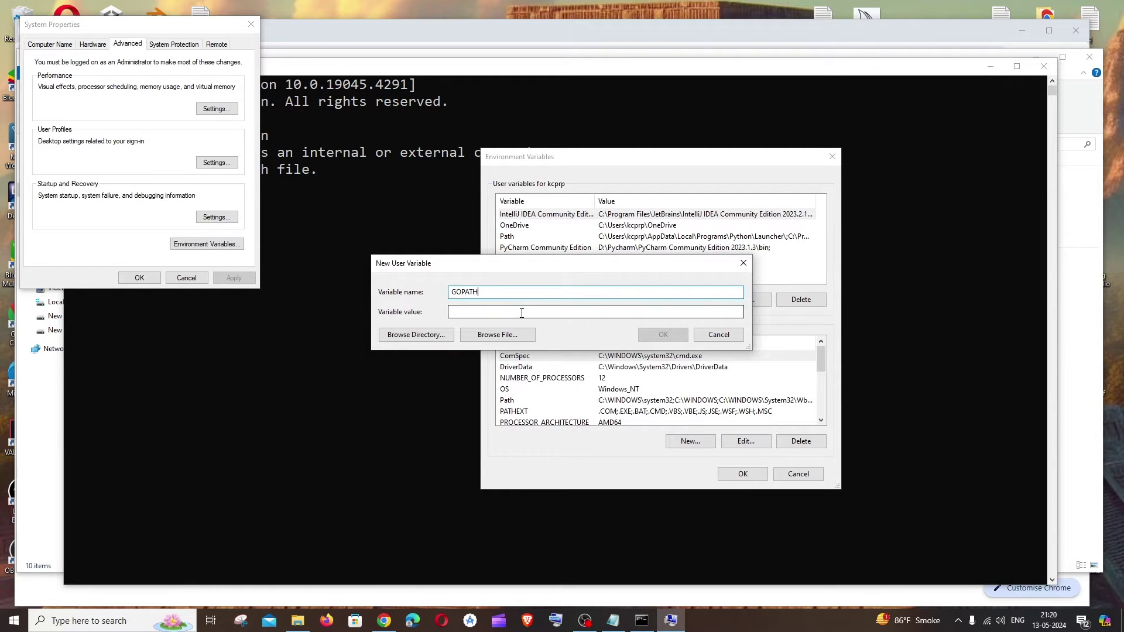
click(612, 621)
drag(269, 224, 795, 224)
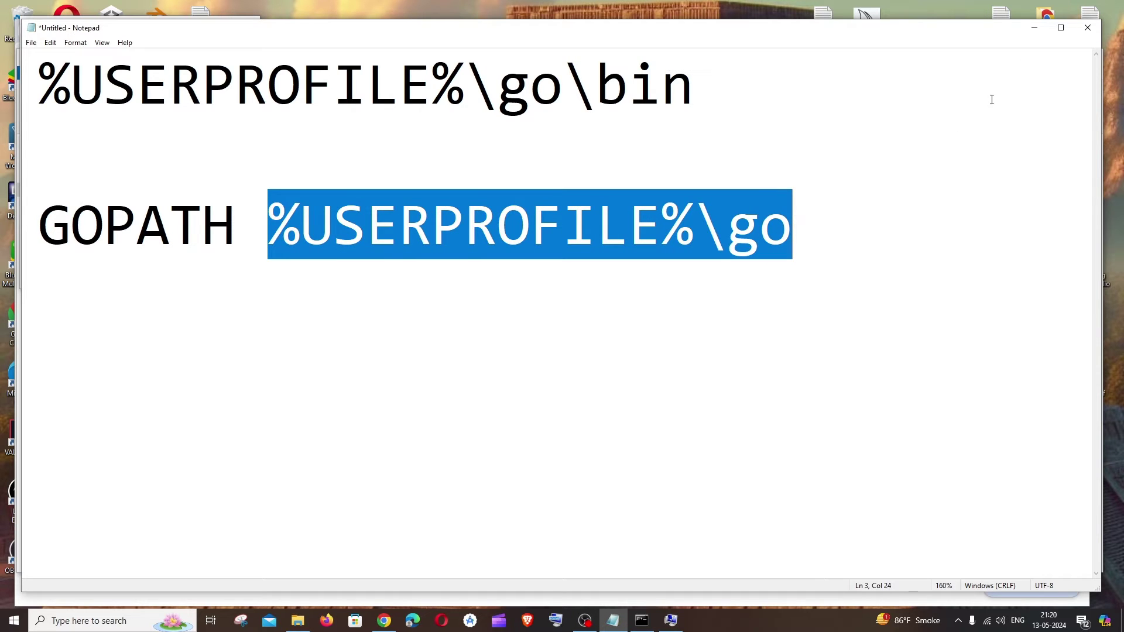
key(ctrl+c)
click(1034, 28)
click(500, 311)
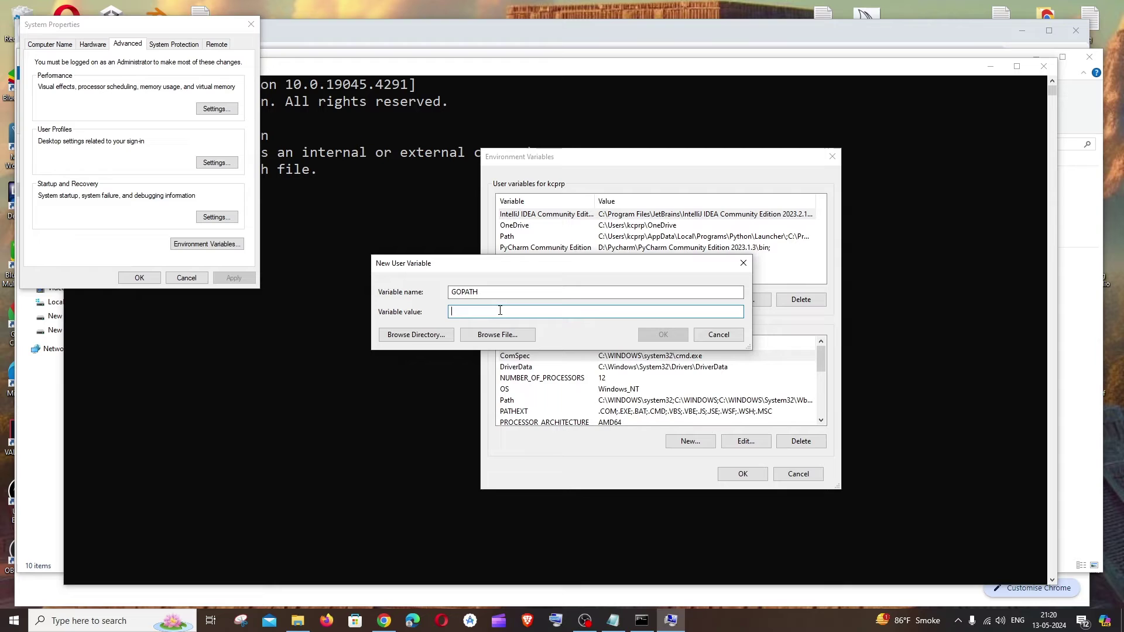
key(ctrl+v)
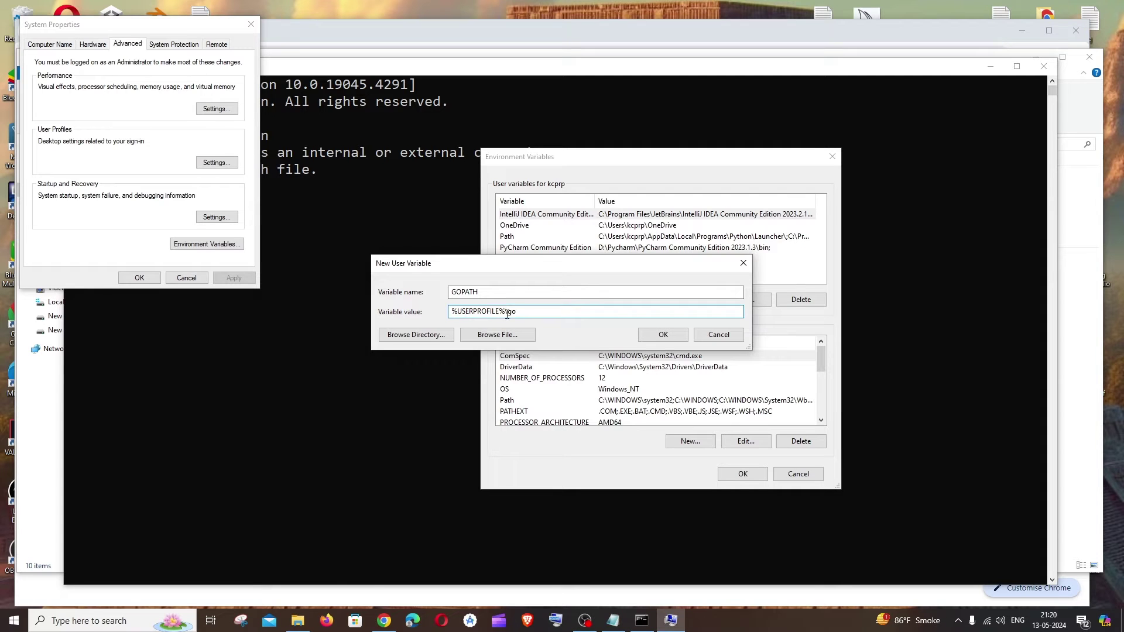
click(663, 334)
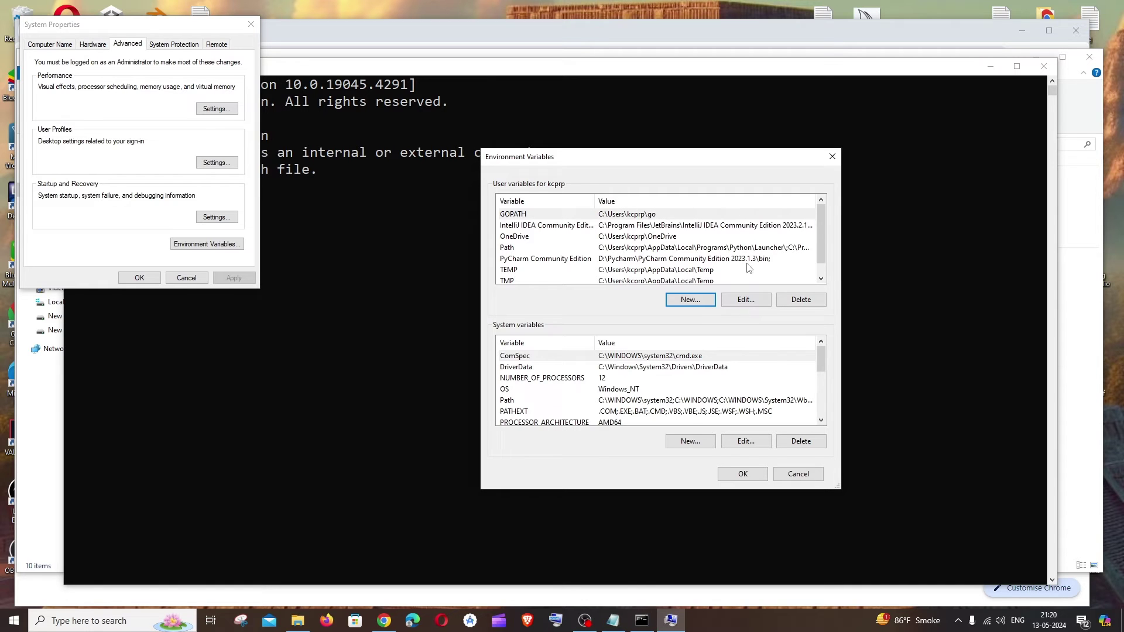
- Copy the %USERPROFILE%\go\bin line from the Notepad notes
click(613, 621)
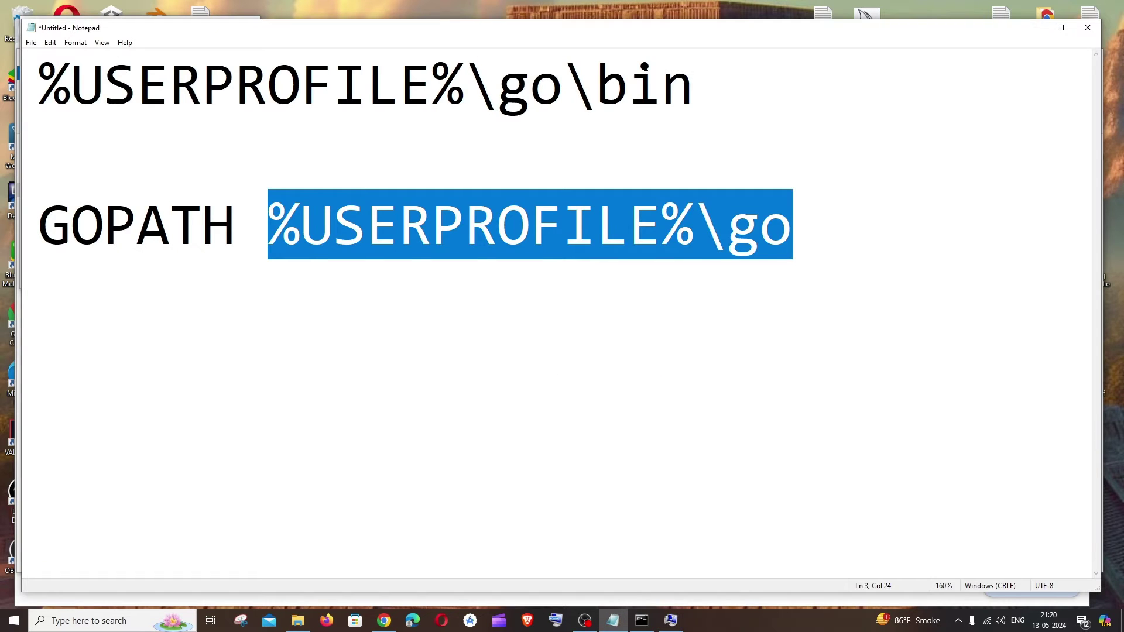
drag(694, 83, 38, 84)
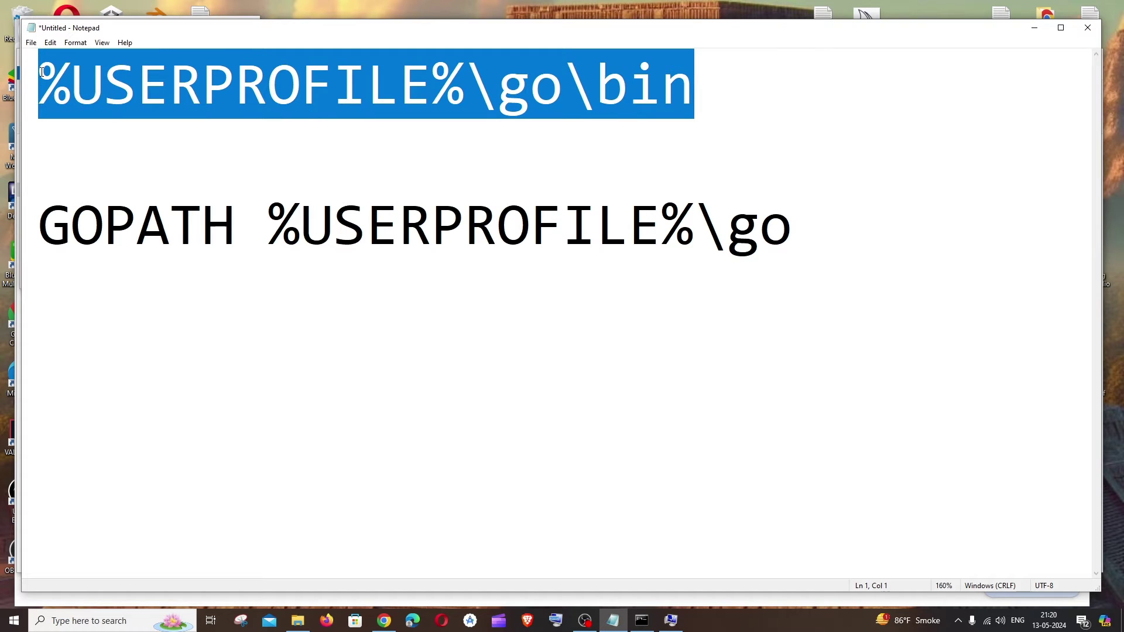
key(ctrl+c)
click(716, 83)
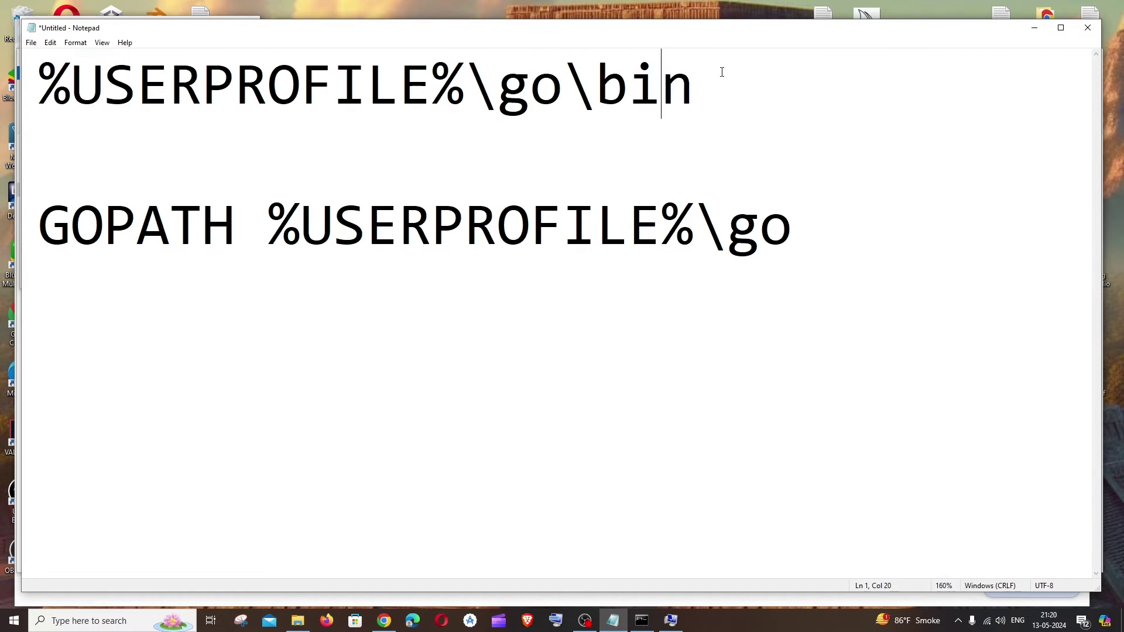
click(1035, 29)
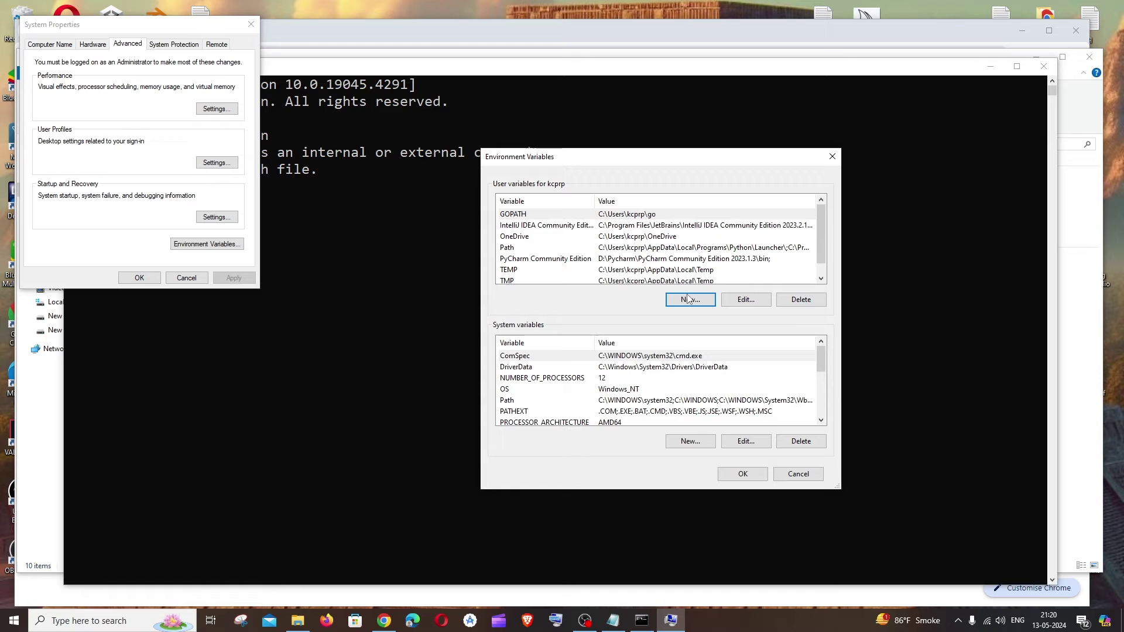
- Add %USERPROFILE%\go\bin as a new entry in the user Path and confirm
click(520, 248)
double_click(521, 248)
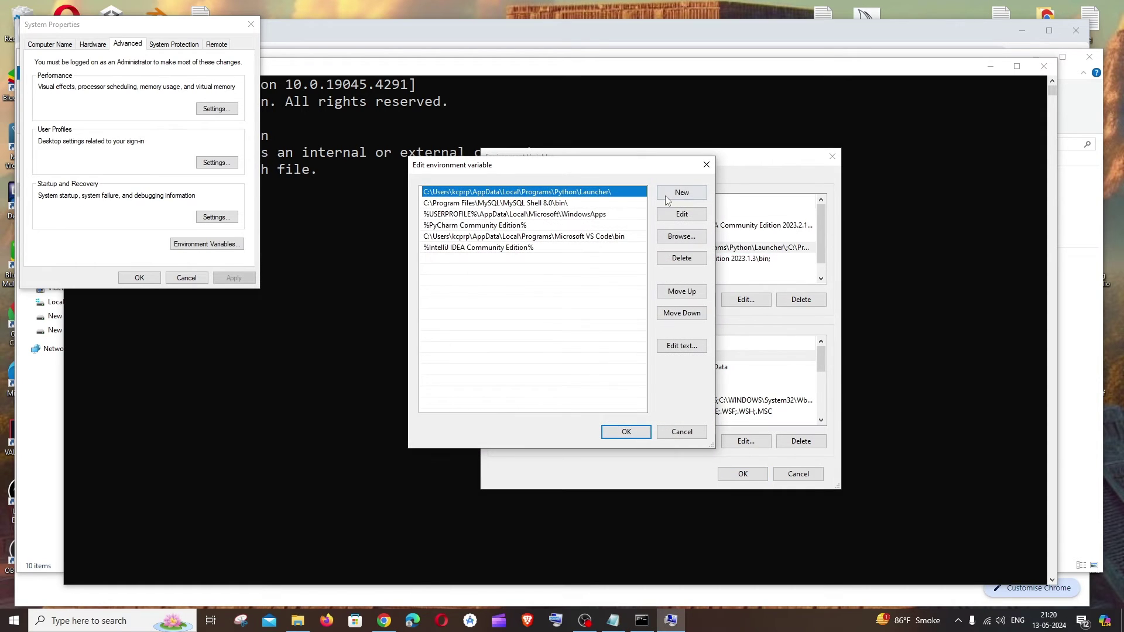
click(682, 192)
text(%USERPROFILE%\go\bin)
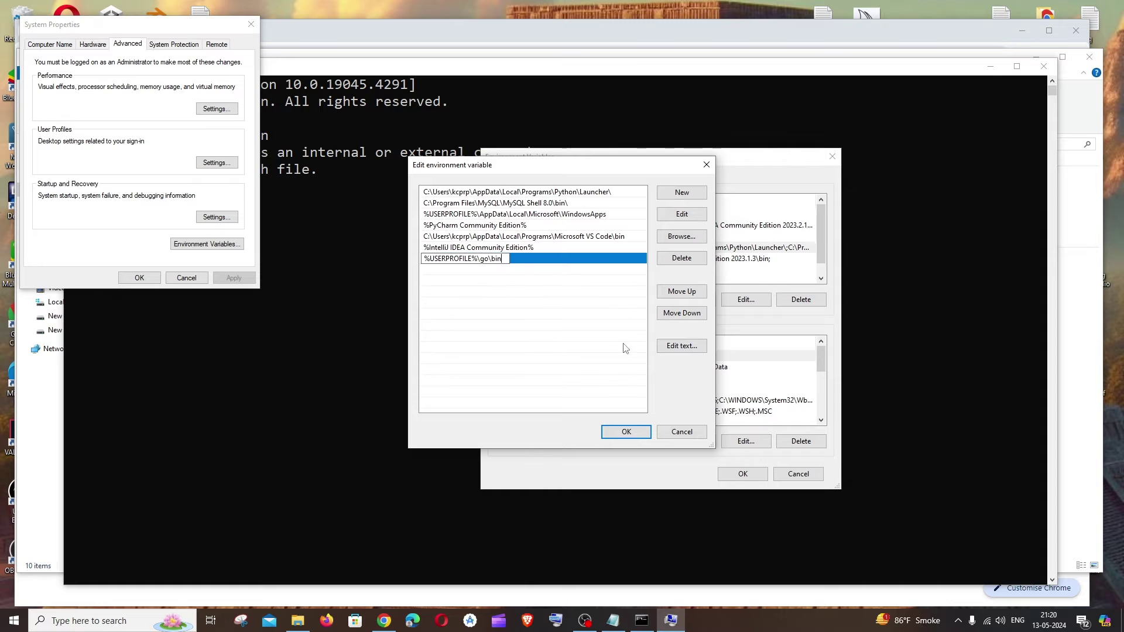
click(628, 433)
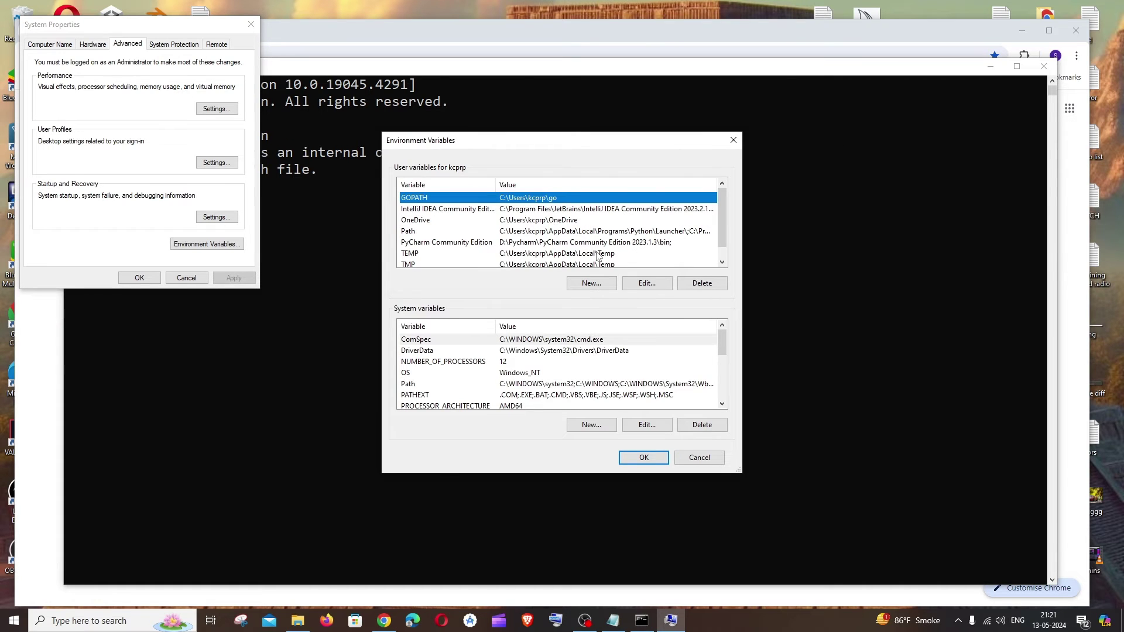
- Browse to C:\Program Files\Go\bin, reveal its path in the address bar, then minimize Explorer
click(297, 620)
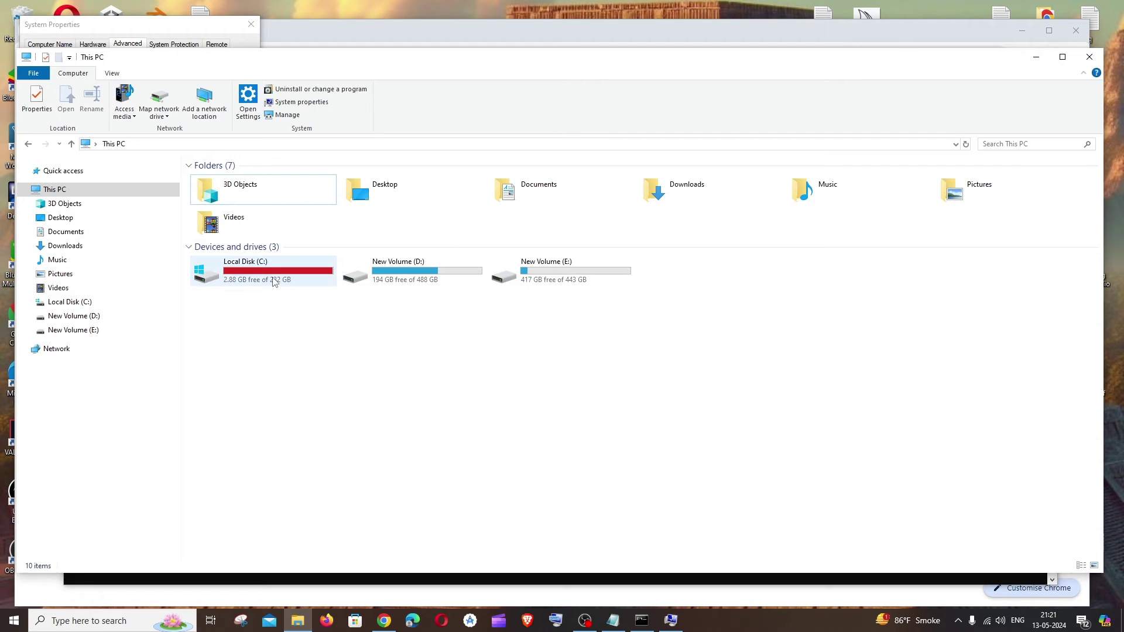
double_click(274, 281)
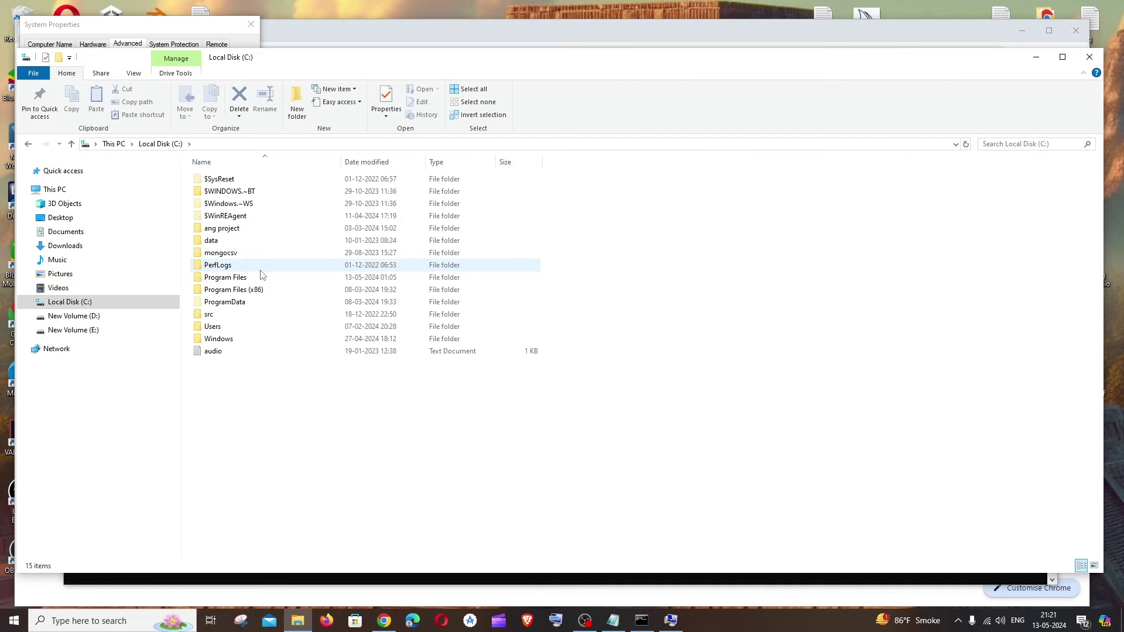
double_click(225, 278)
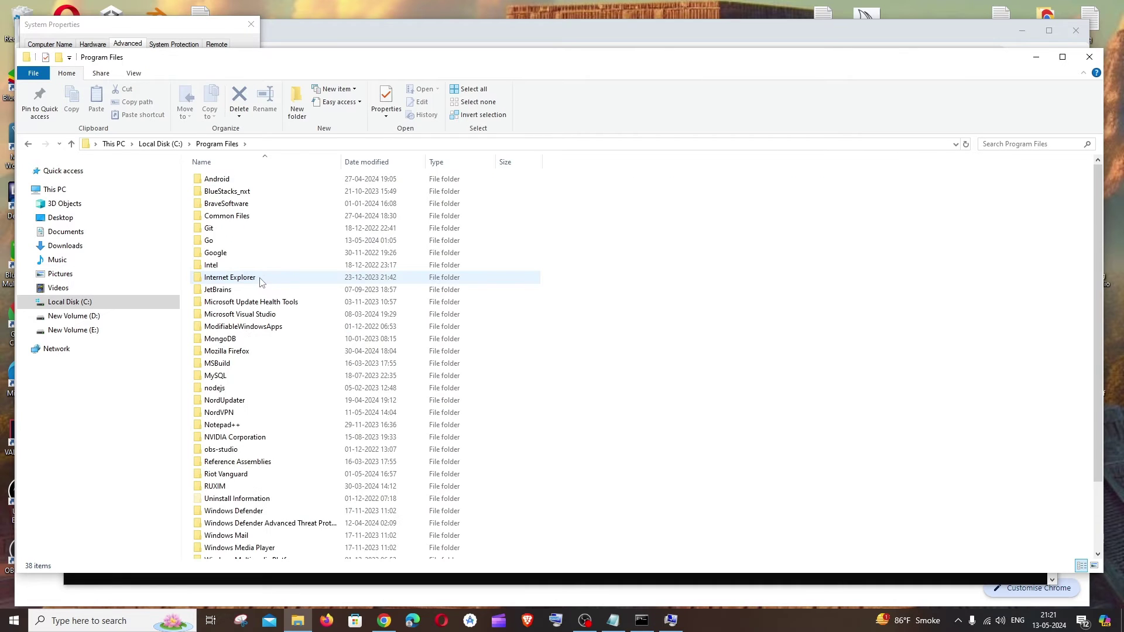
double_click(210, 240)
double_click(210, 192)
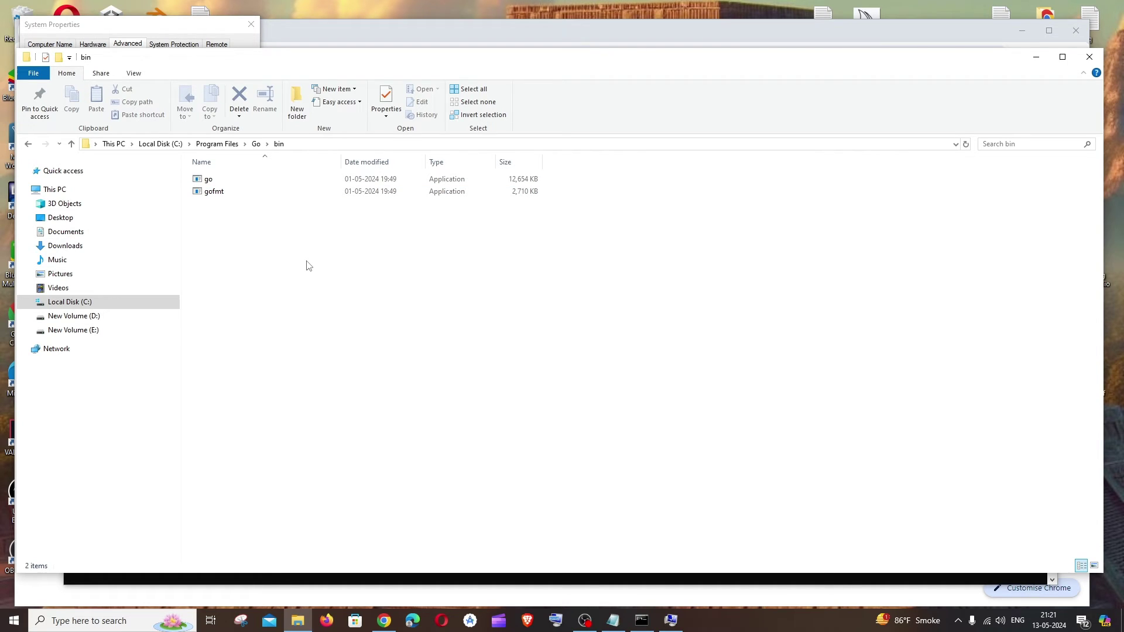
click(325, 144)
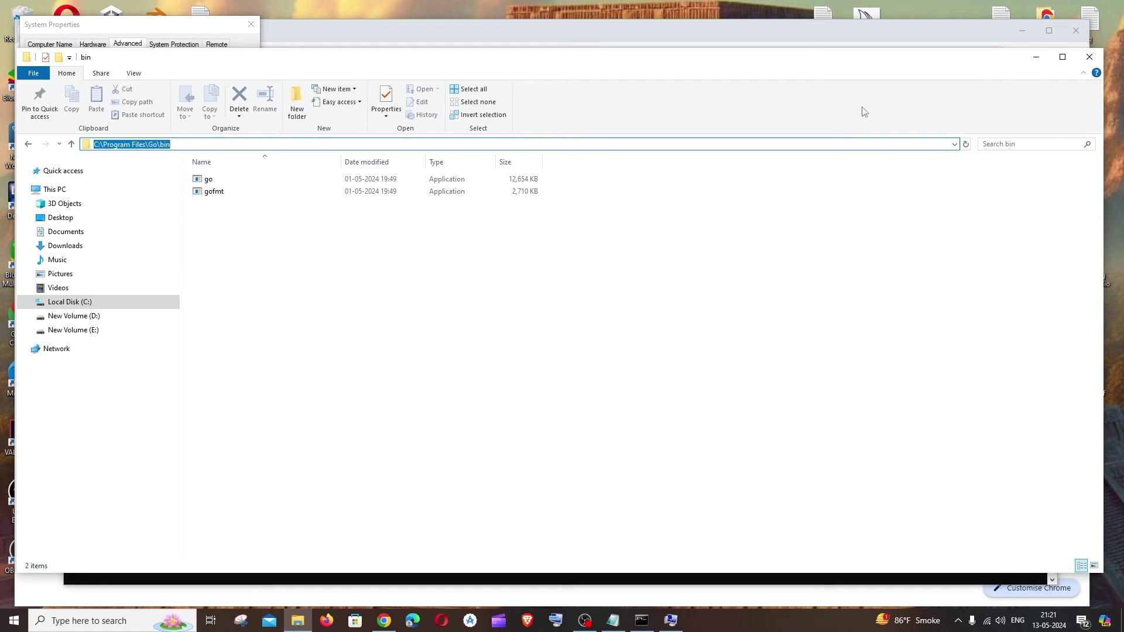
click(1037, 57)
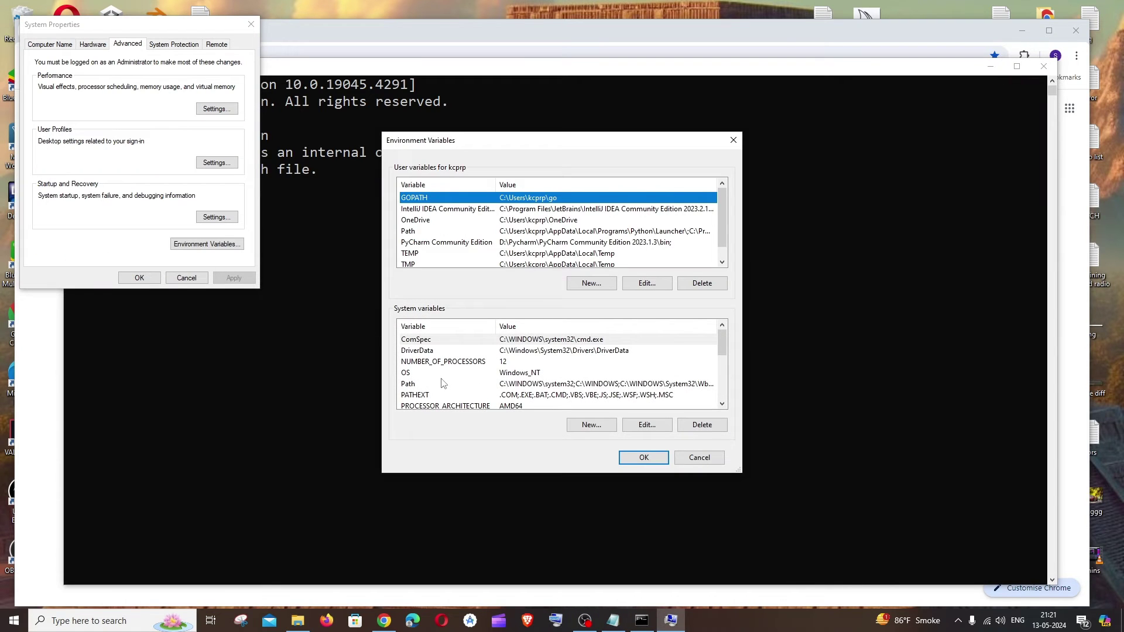
- Add C:\Program Files\Go\bin as a new entry in the system Path and confirm
click(531, 384)
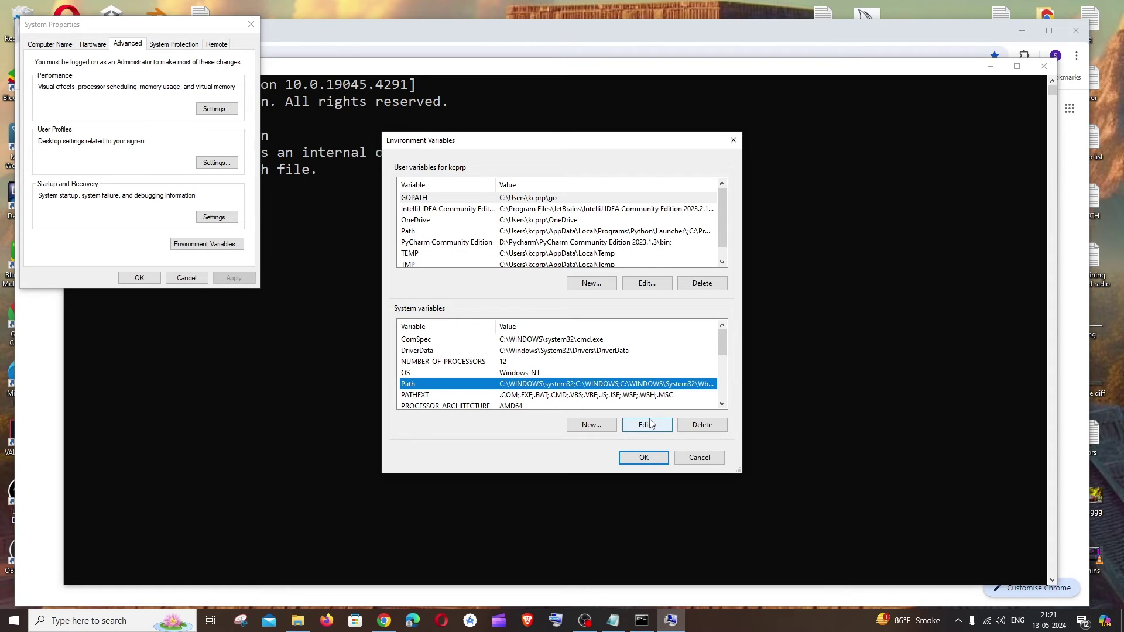
double_click(543, 386)
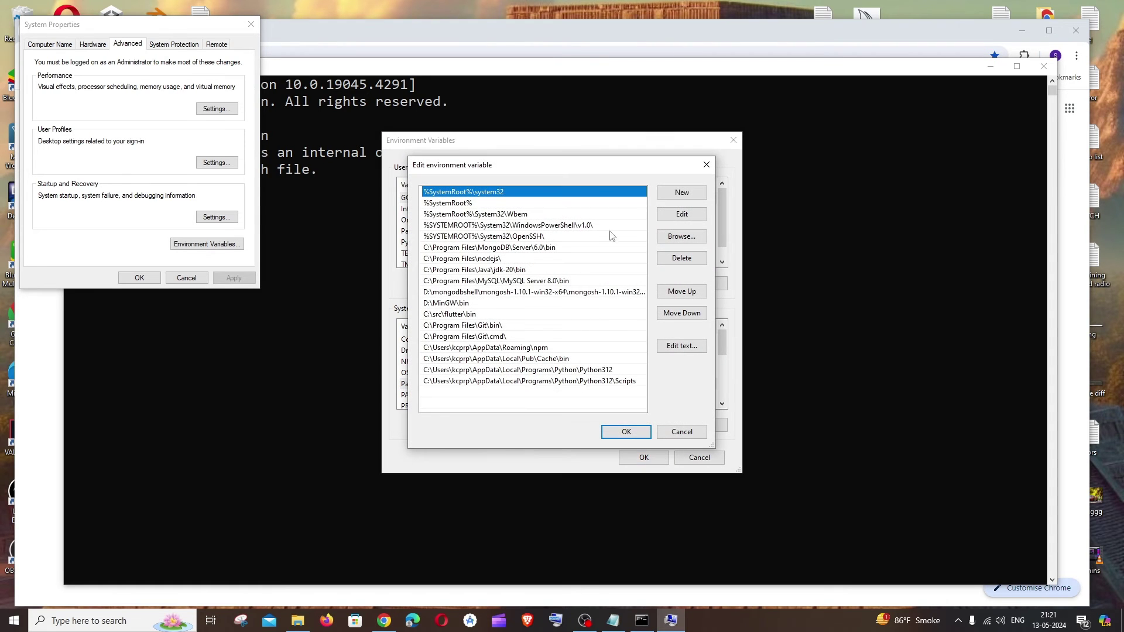
click(682, 193)
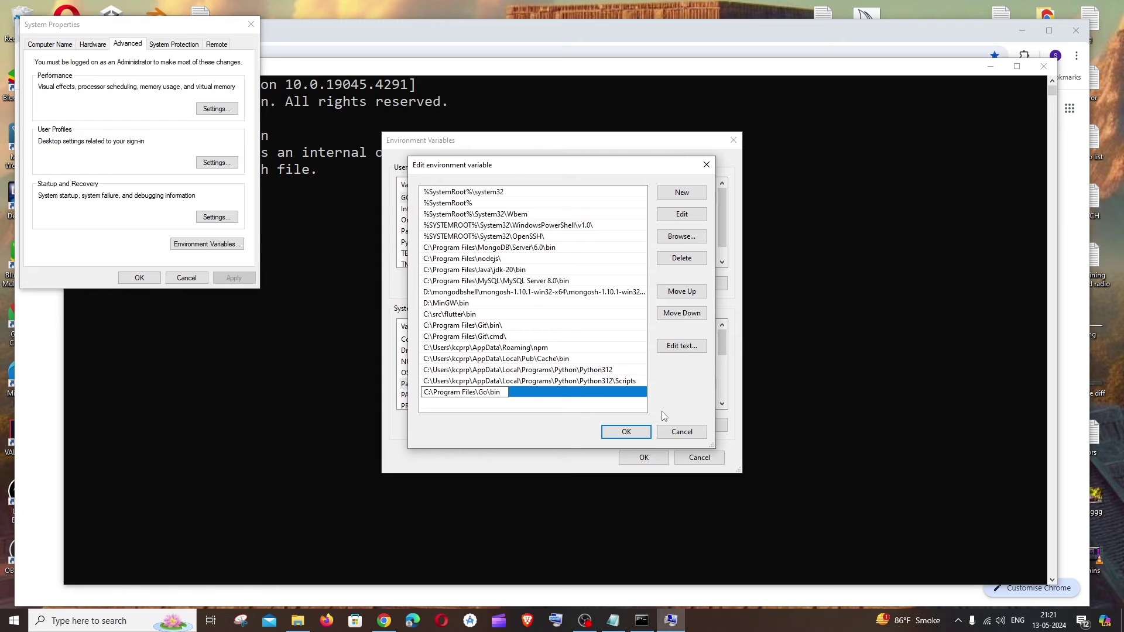
click(626, 432)
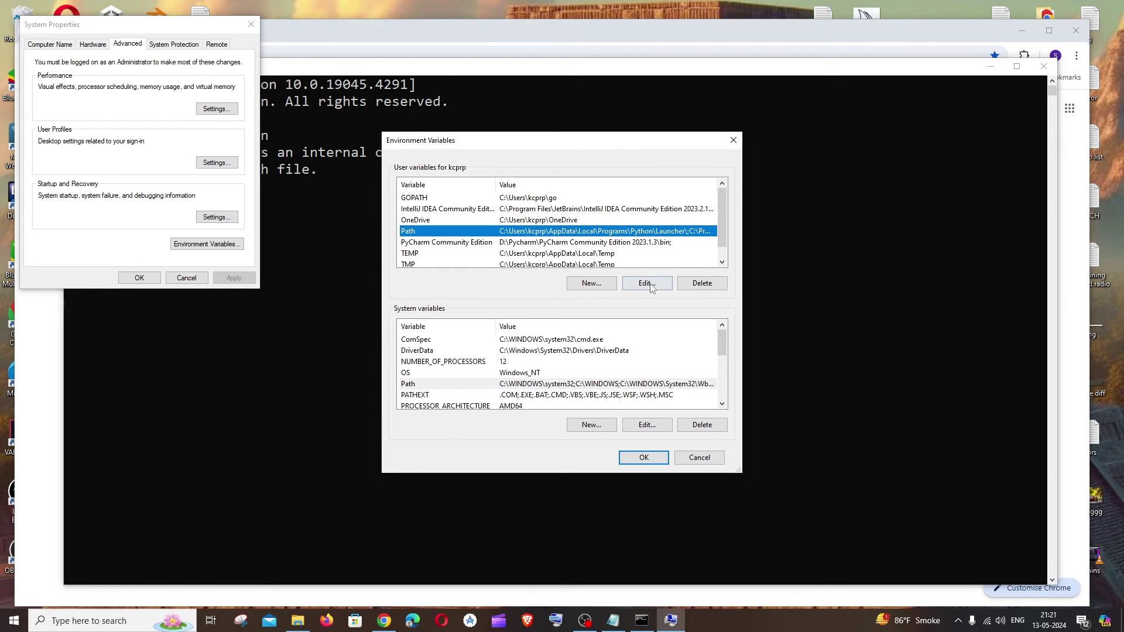
- Review the user and system Path lists, then close Environment Variables and System Properties
double_click(452, 231)
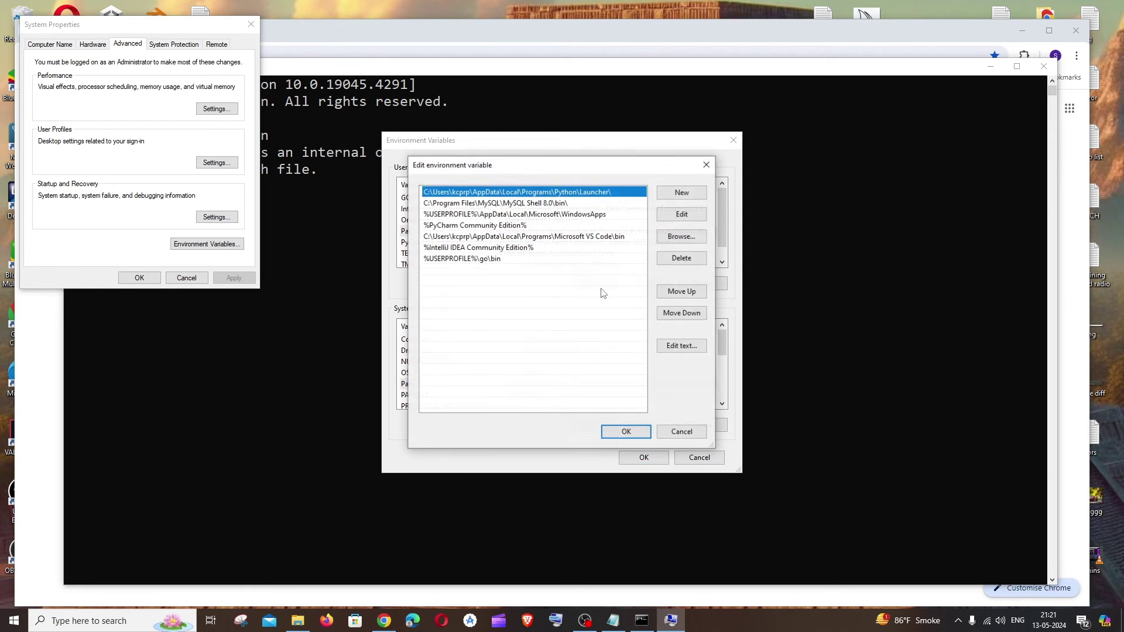
click(706, 165)
double_click(454, 384)
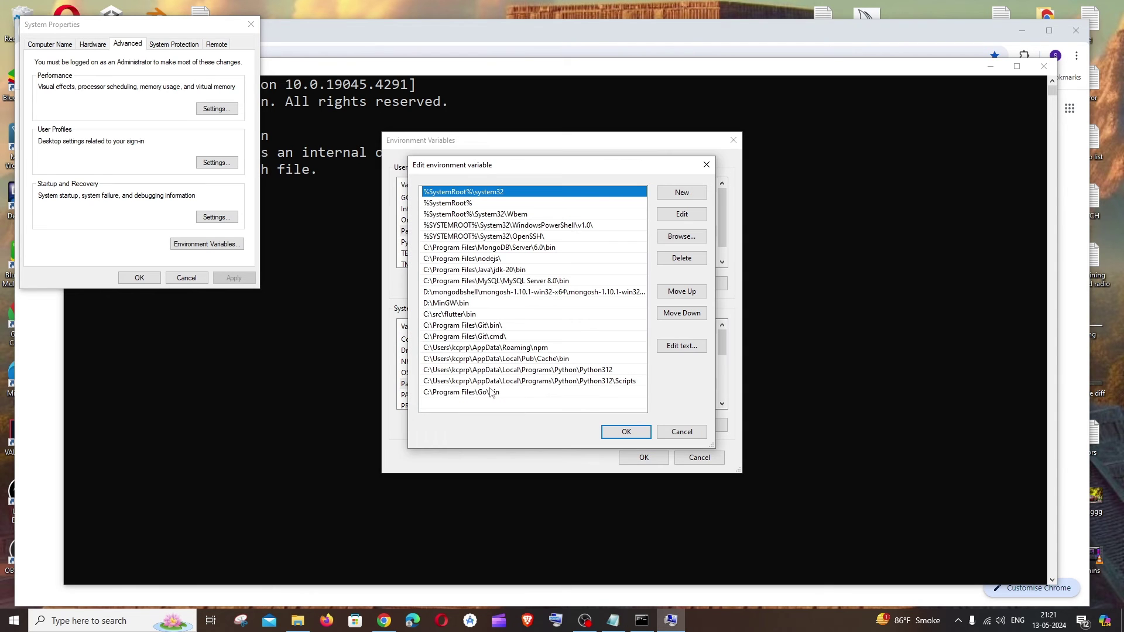
click(625, 437)
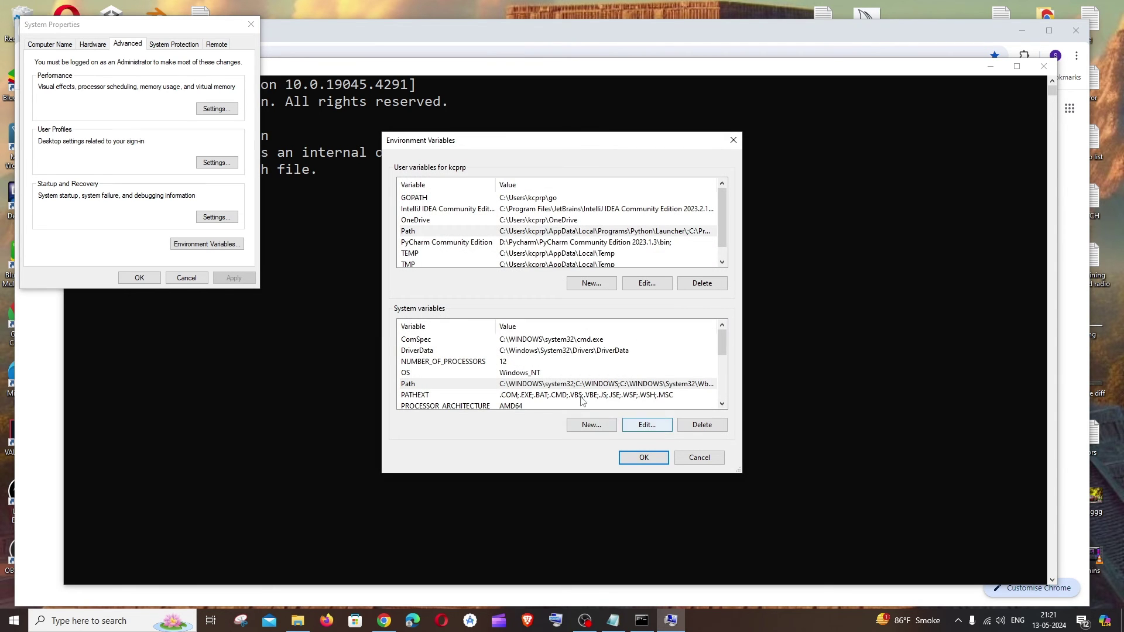
click(644, 458)
click(139, 278)
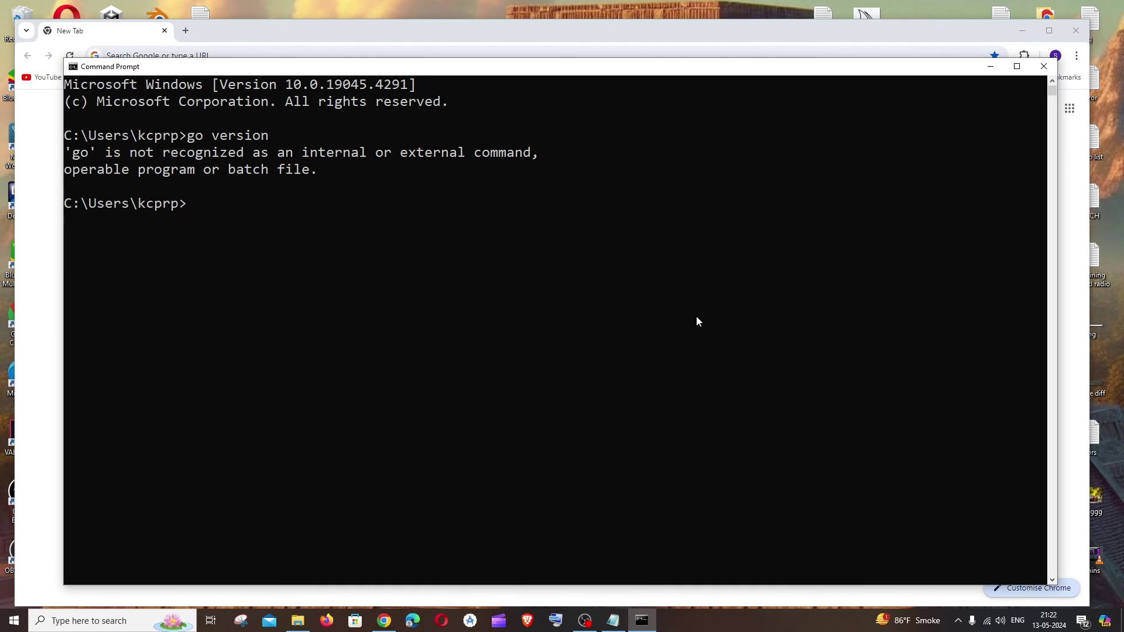
- Replace the old Command Prompt with a fresh one and run 'go version'
click(1045, 66)
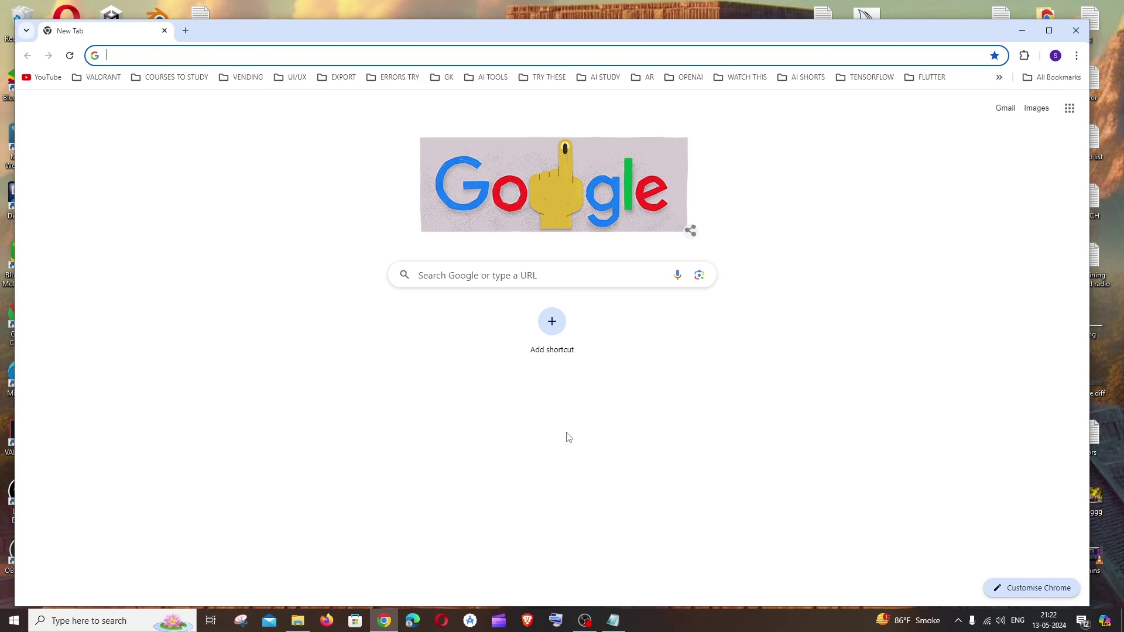
click(88, 621)
text(cmd)
key(Return)
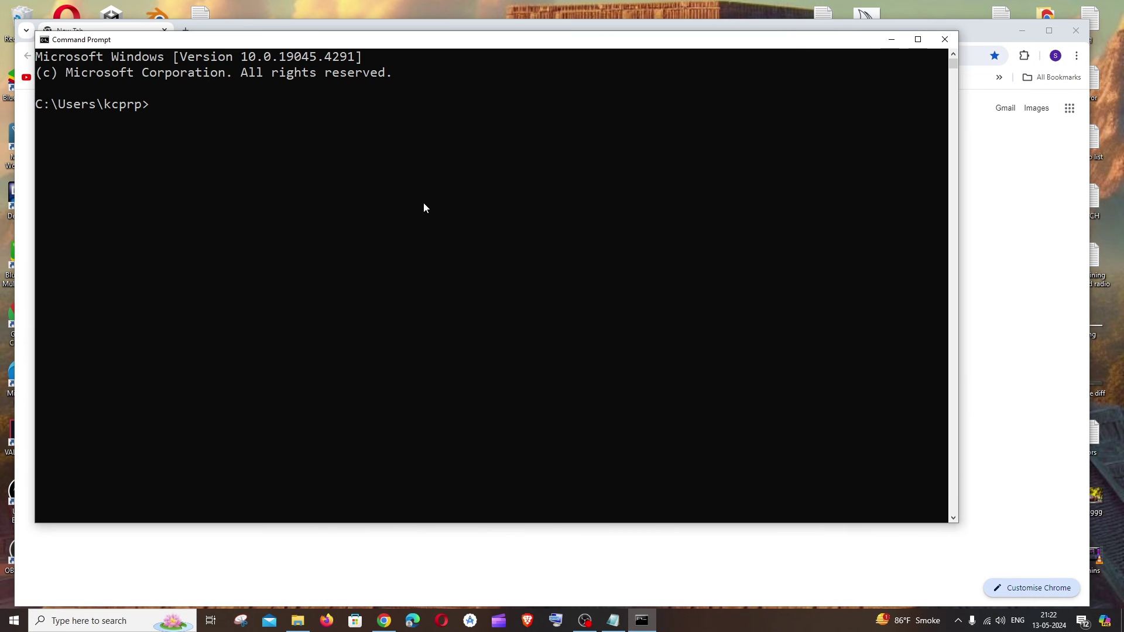
text(go ver)
text(sion)
key(Return)
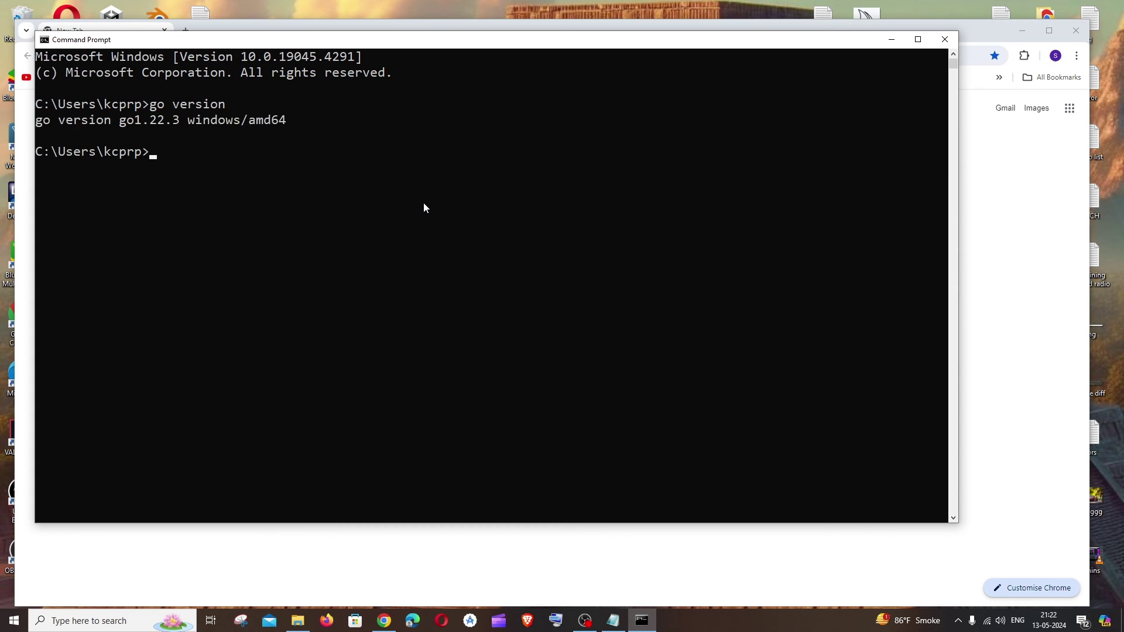
text(go help)
- Run 'go' to list its usage and highlight the output from Usage through fmt
key(Return)
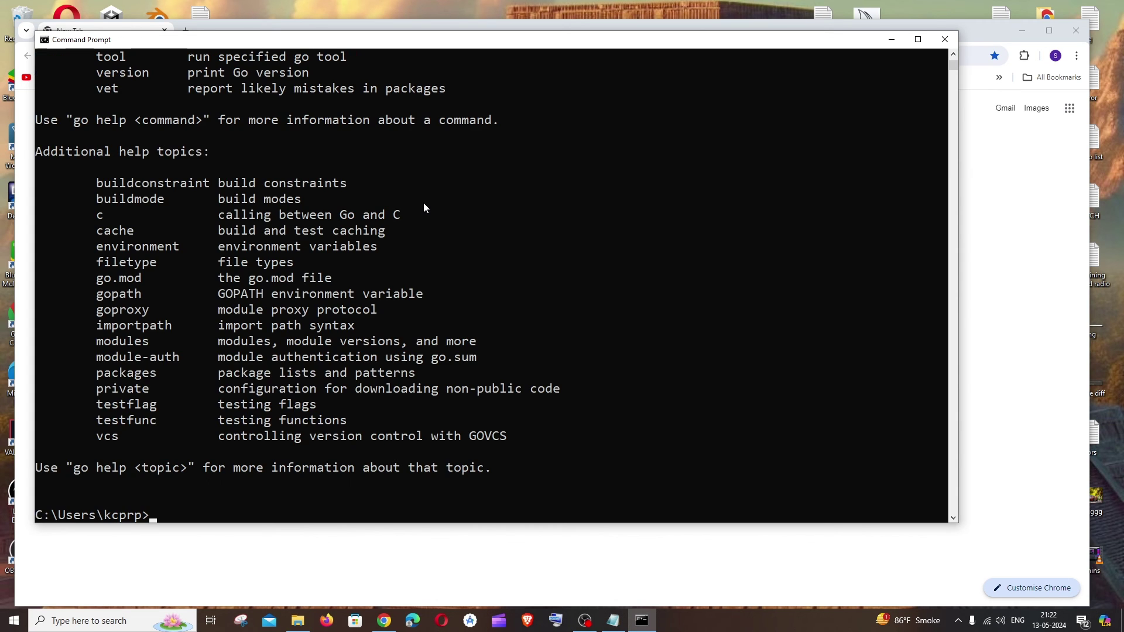
click(573, 444)
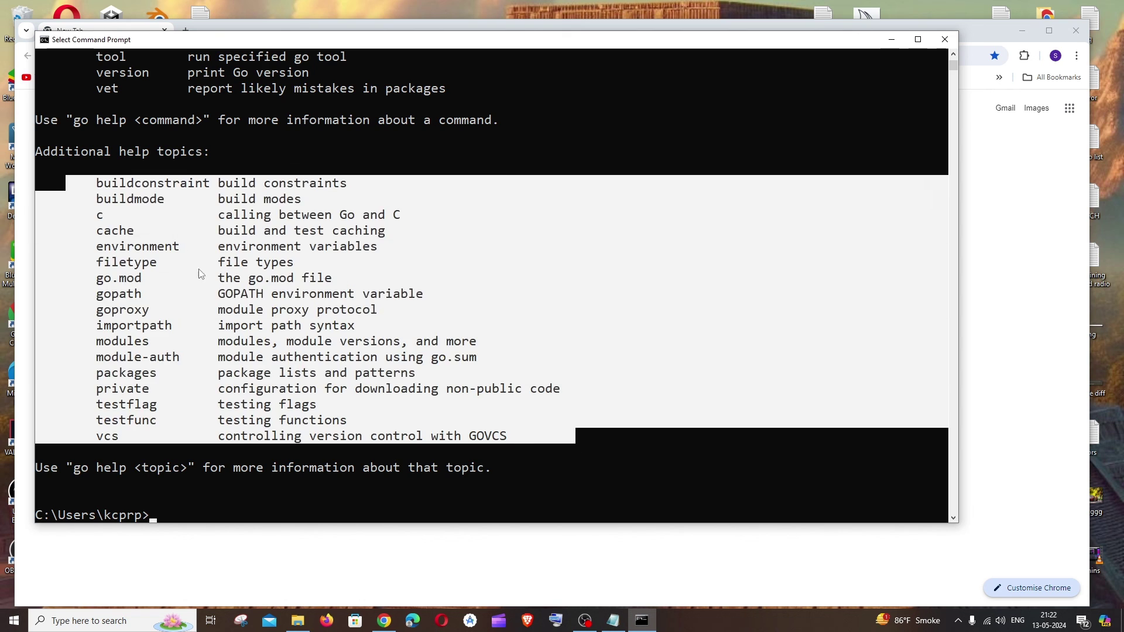
scroll(235, 323, up, 5)
scroll(235, 322, up, 5)
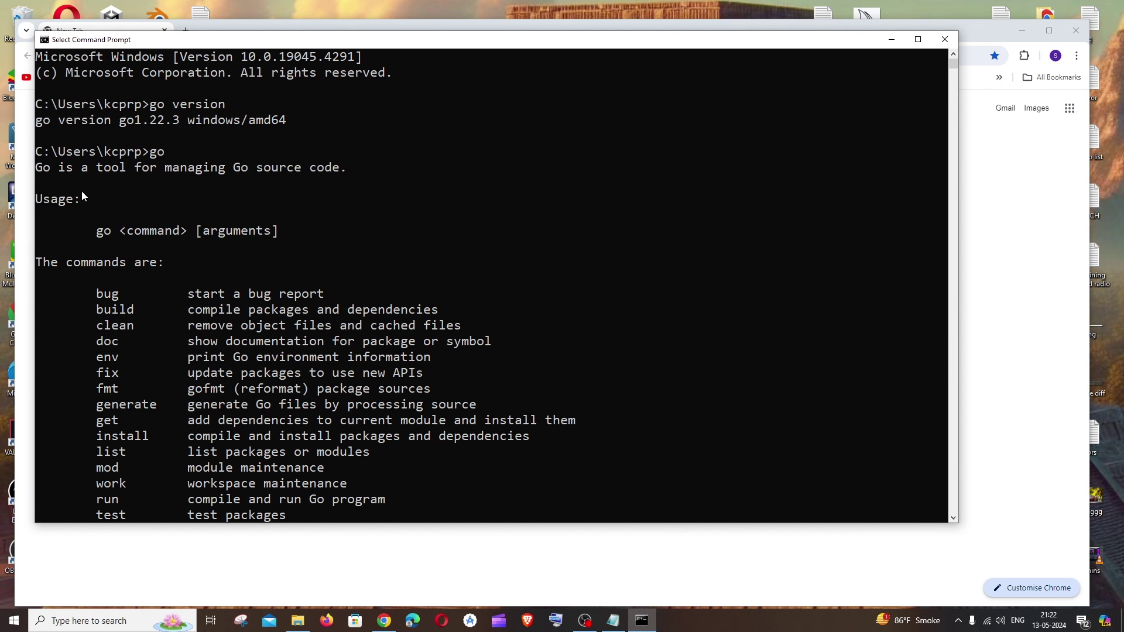
drag(82, 194, 428, 387)
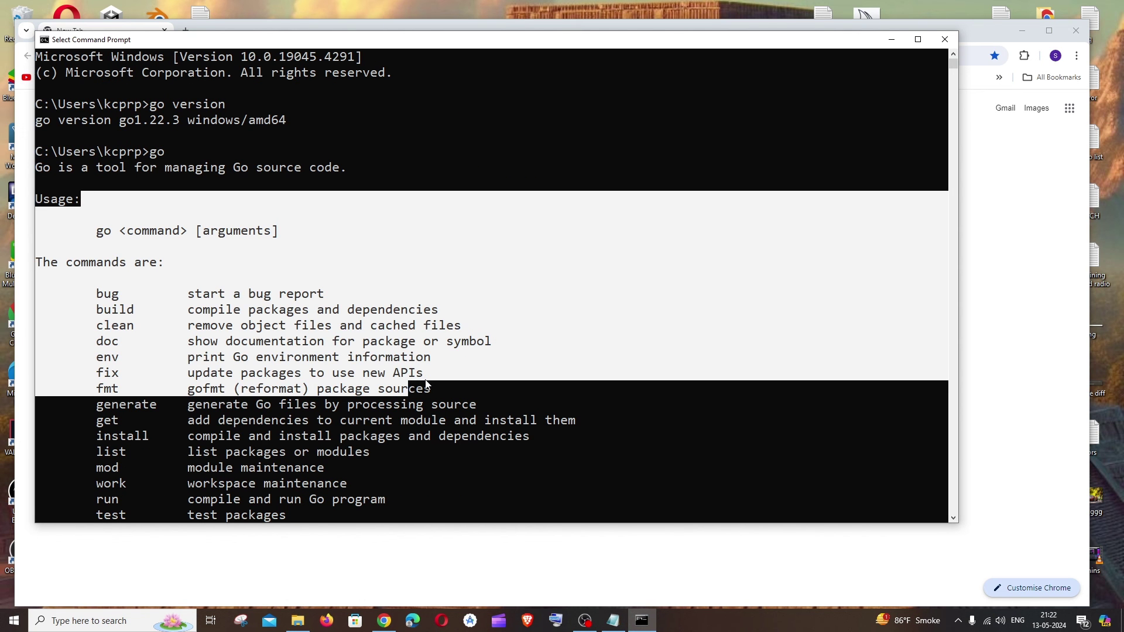